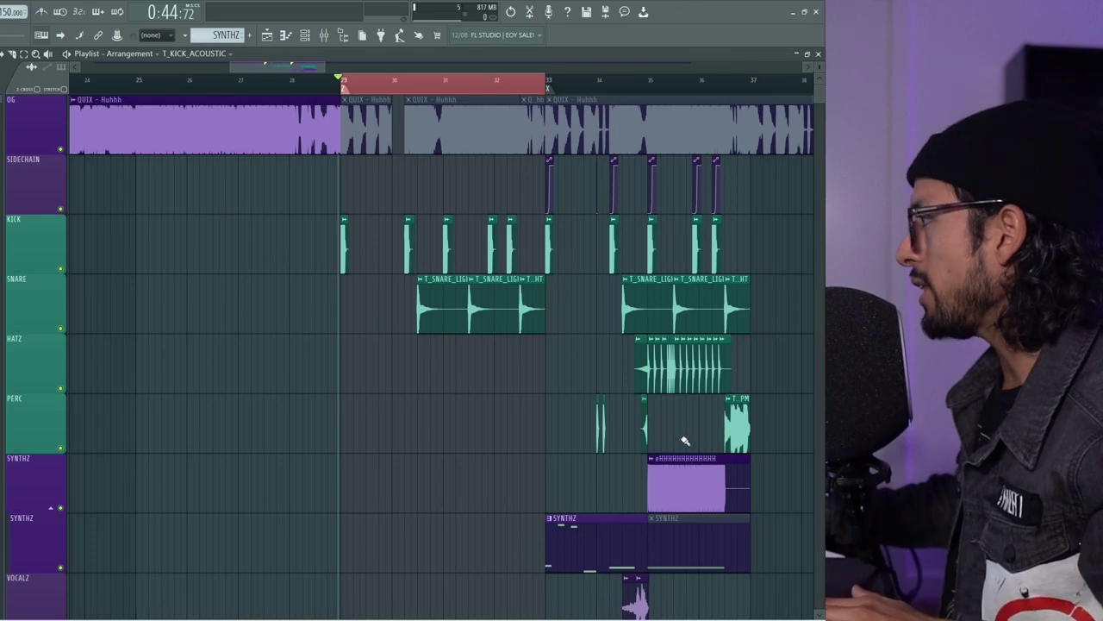
Step: Select the PERC clips and drop the THB2 fill loop just before bar 33
scroll(655, 439, "up", 2)
left_click_drag(599, 435, 412, 436)
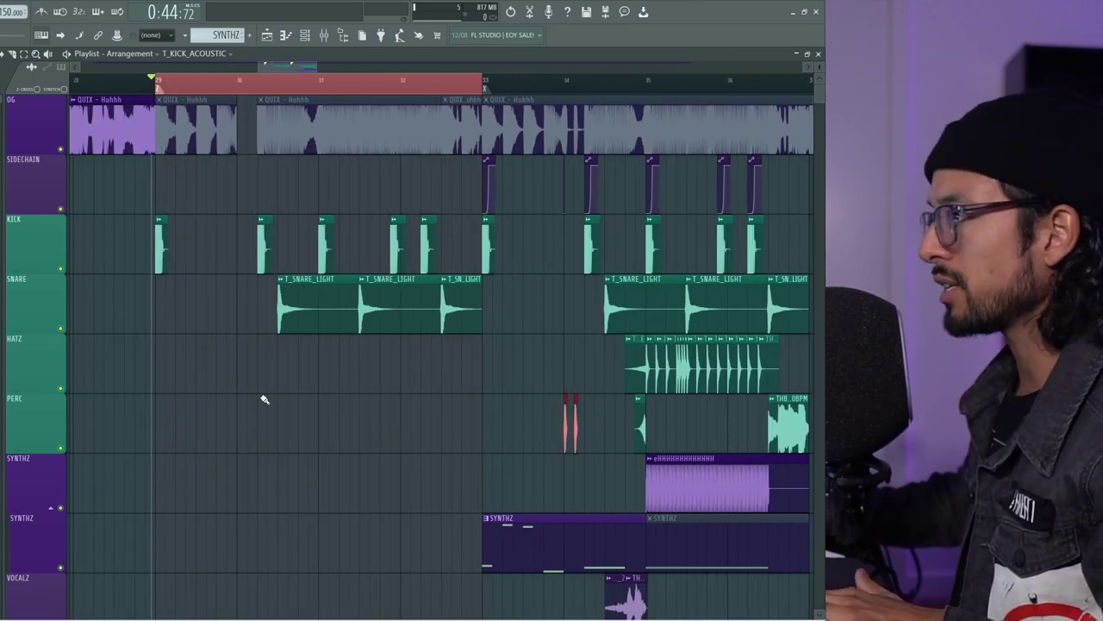
scroll(402, 419, "up", 4)
scroll(382, 423, "down", 3)
scroll(381, 422, "up", 2)
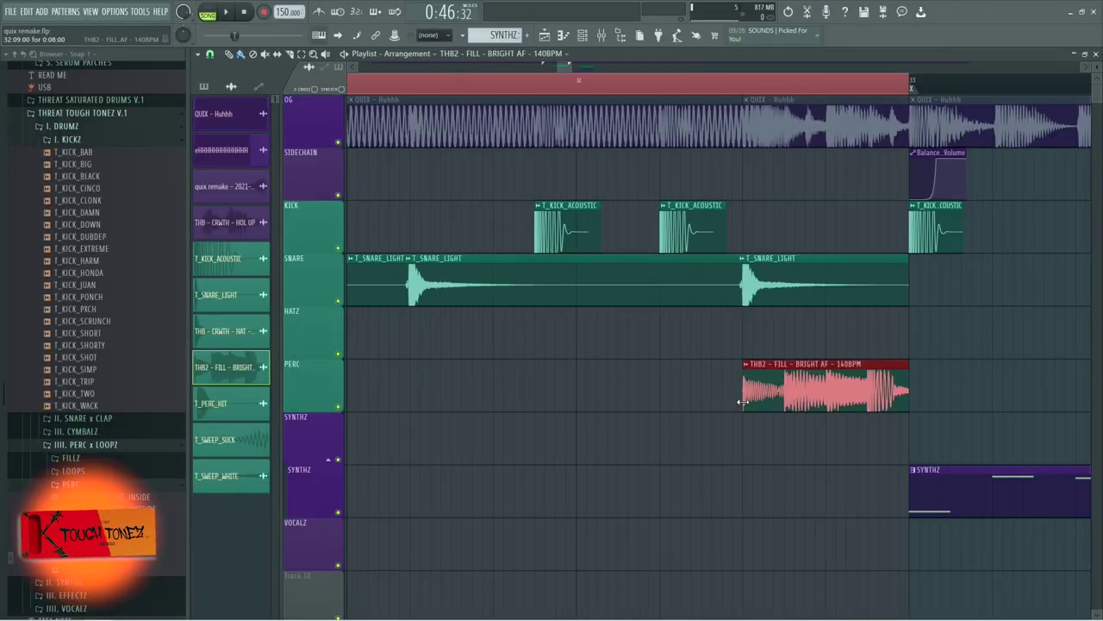
scroll(741, 401, "down", 2)
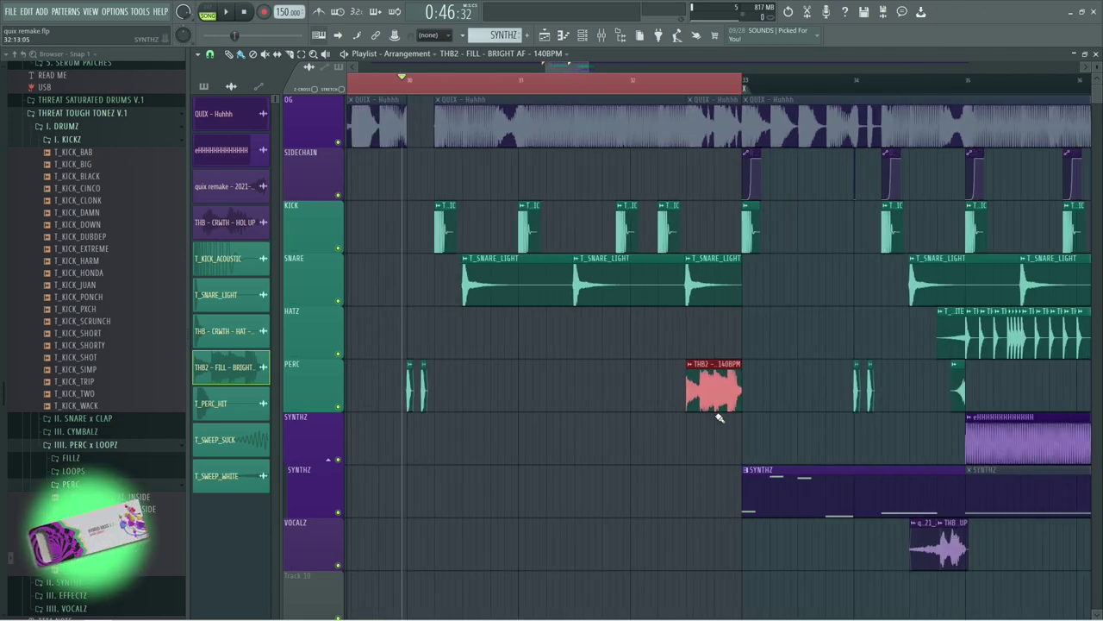
scroll(721, 413, "up", 1)
Step: Play the arrangement, then bring up the T_SWEEP_WHITE sample's channel settings
key("space")
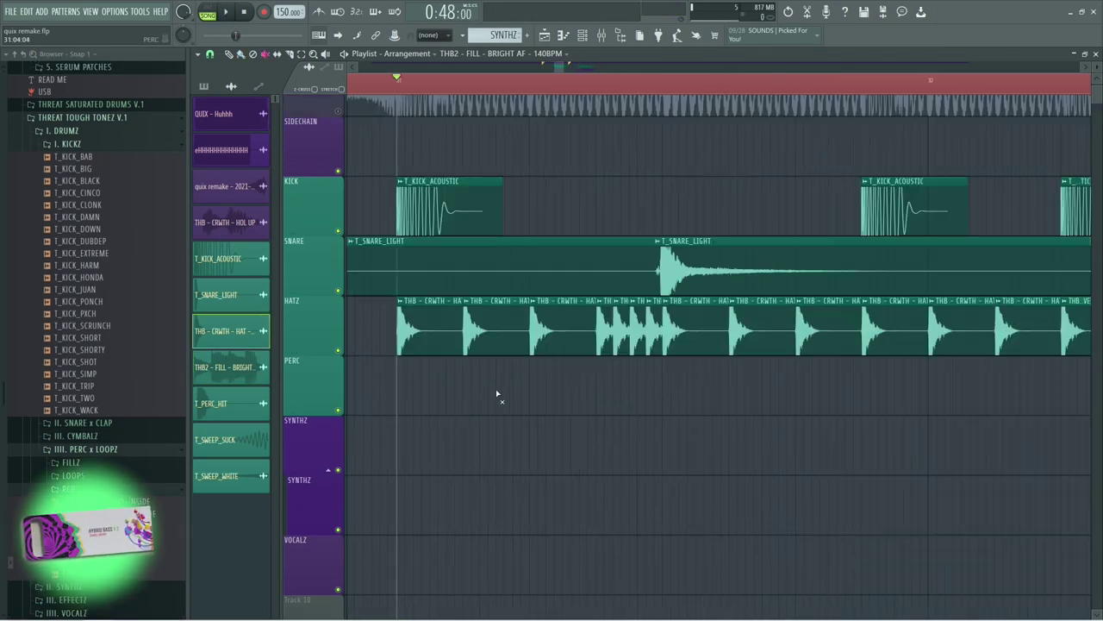
scroll(500, 394, "up", 1)
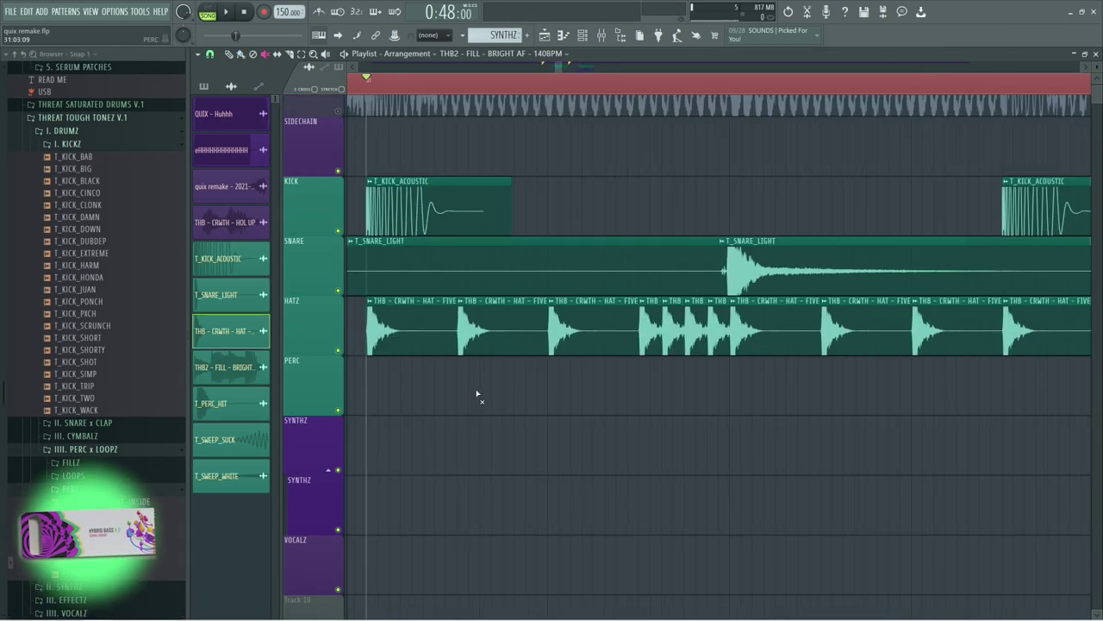
scroll(1030, 378, "down", 3)
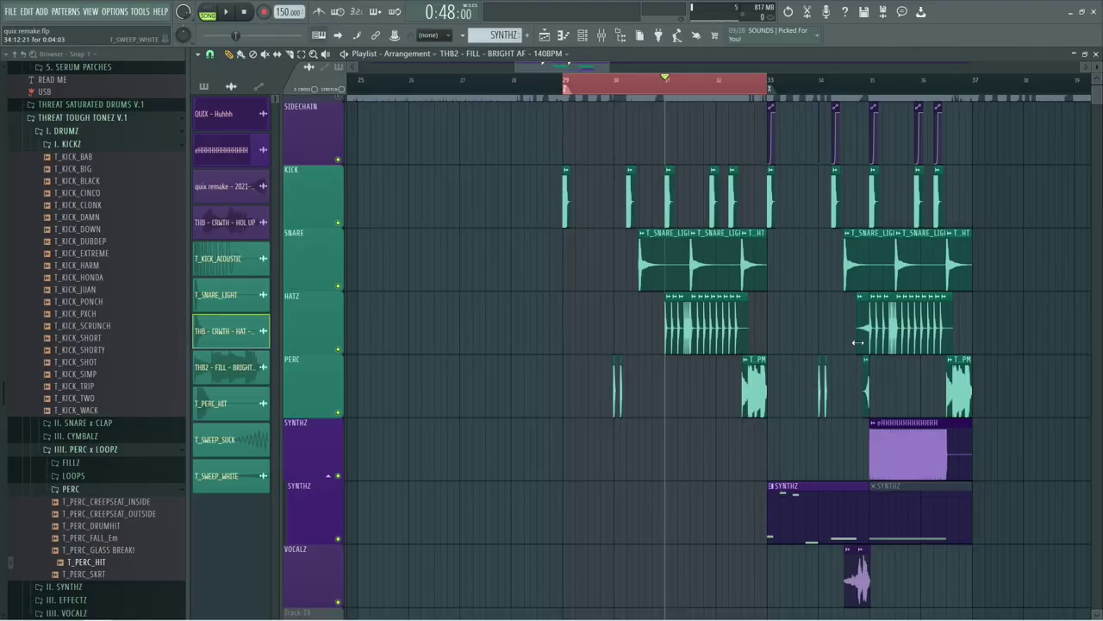
scroll(857, 342, "up", 2)
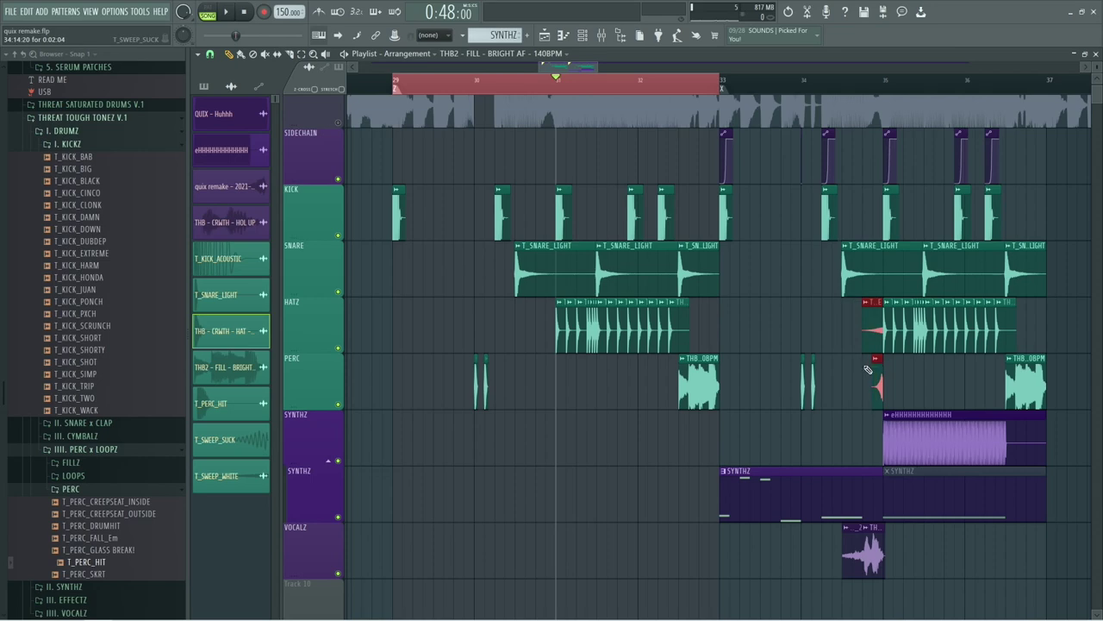
scroll(813, 364, "up", 5)
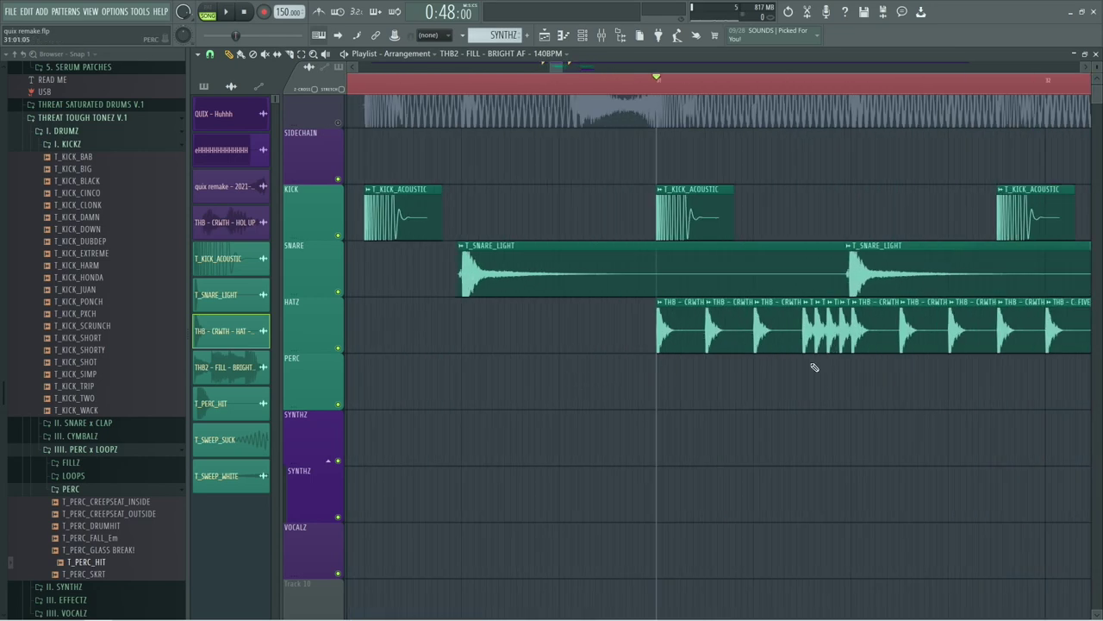
left_click(521, 359)
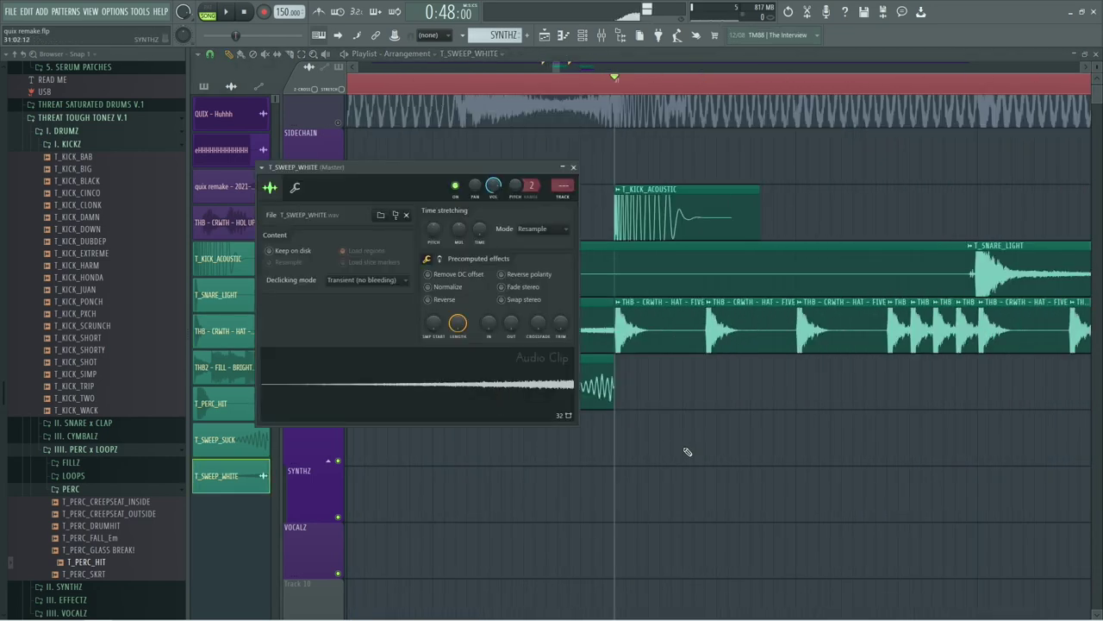
Step: Show the T_SWEEP_SUCK channel settings and play the arrangement to hear the sweep
key("Up")
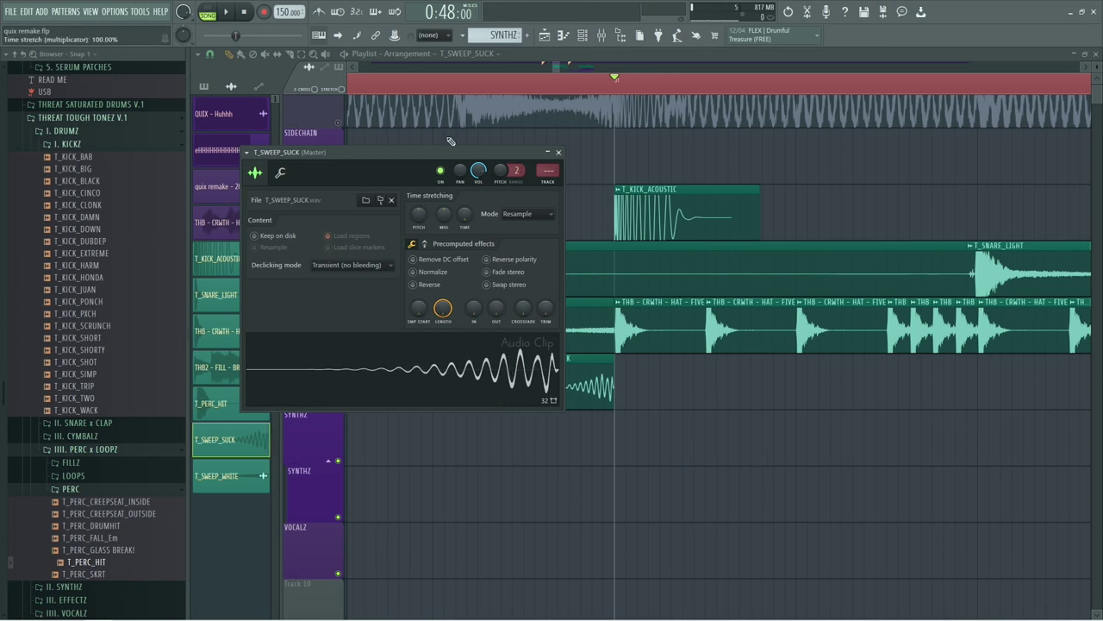
left_click(461, 89)
scroll(464, 100, "down", 5)
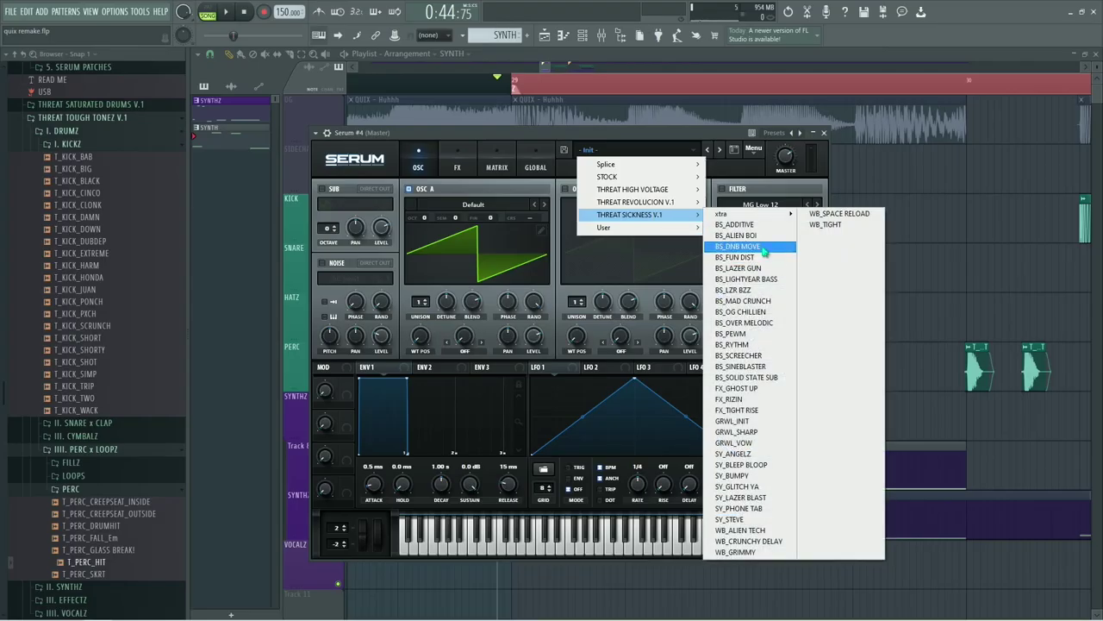
Step: Load Serum's THREAT SICKNESS V.1 BS_ALIEN BOI preset and audition it
left_click(738, 235)
key("space")
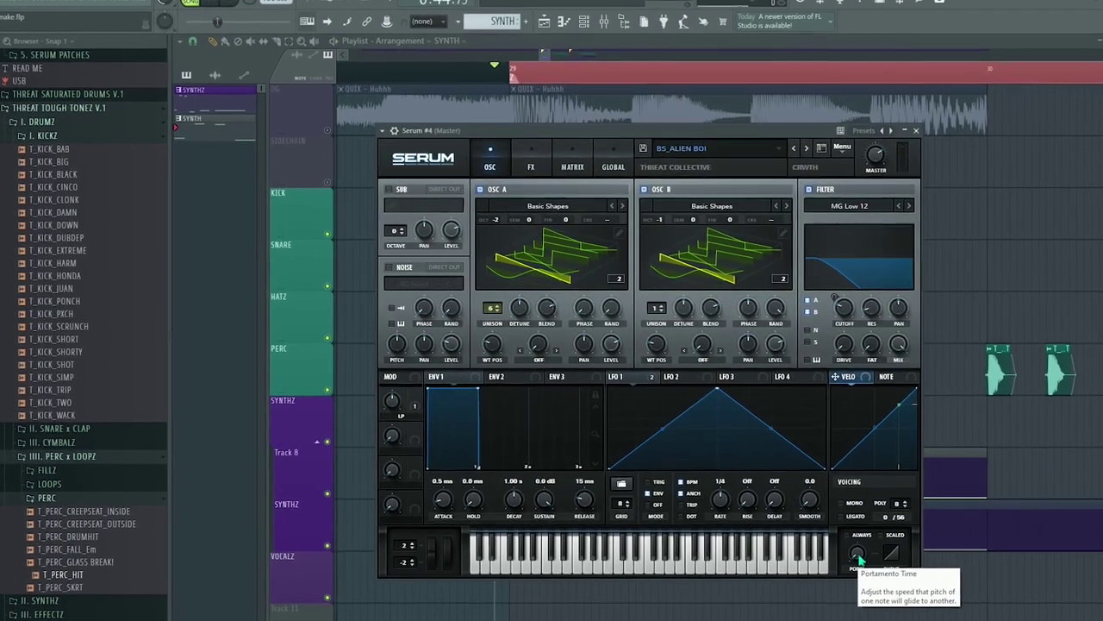
left_click(804, 517)
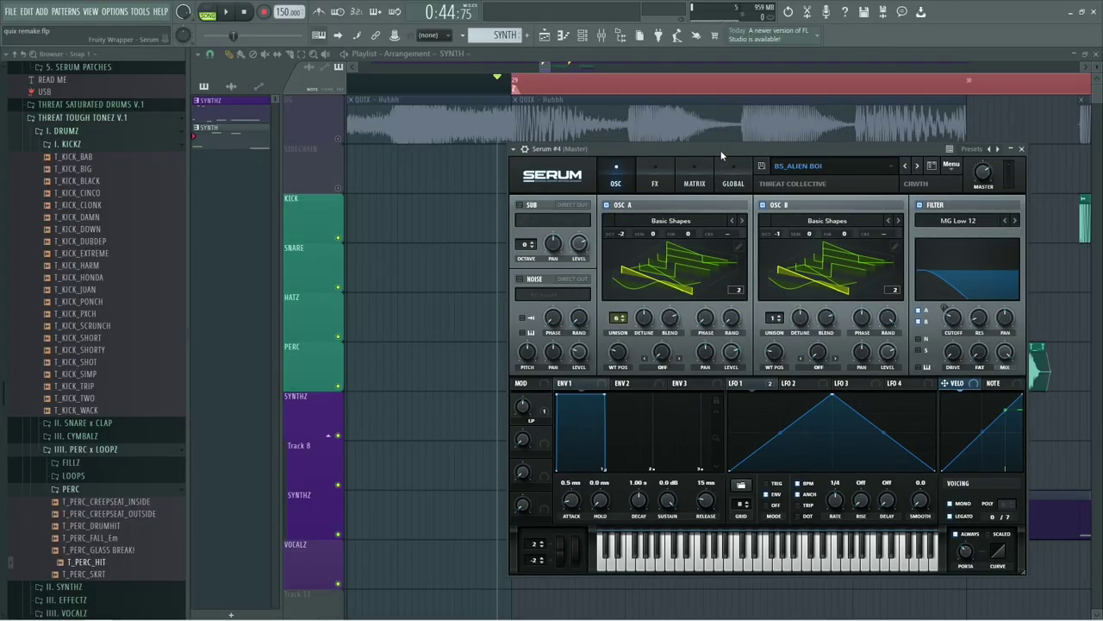
Step: Turn Serum's ENV 1 Release up to 70 ms
left_click_drag(612, 22, 565, 5)
left_click_drag(686, 138, 666, 141)
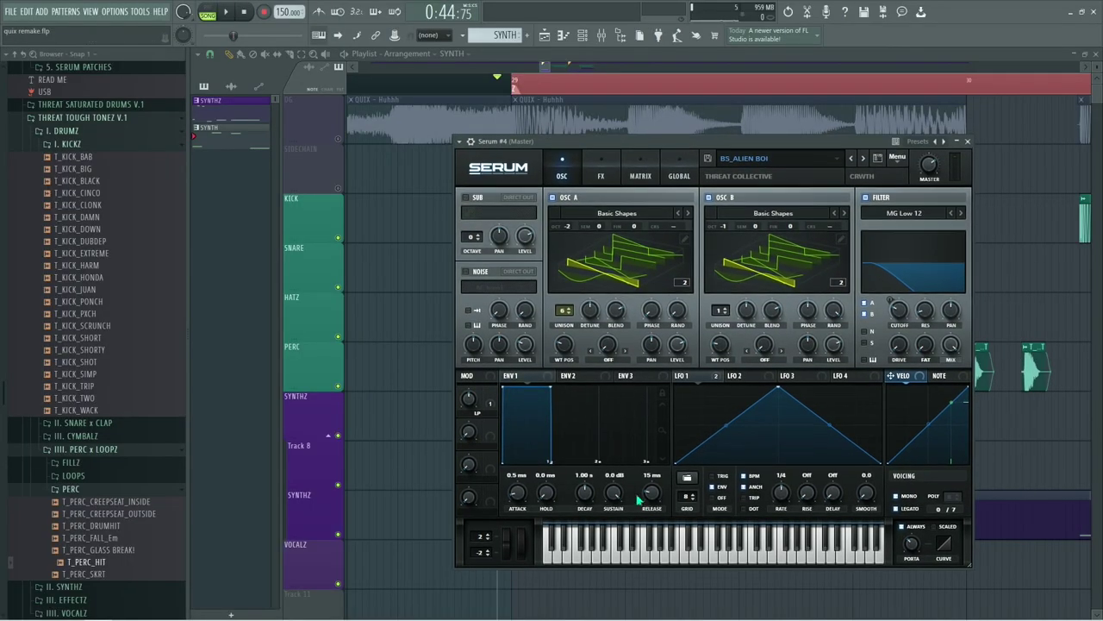
left_click_drag(653, 496, 664, 501)
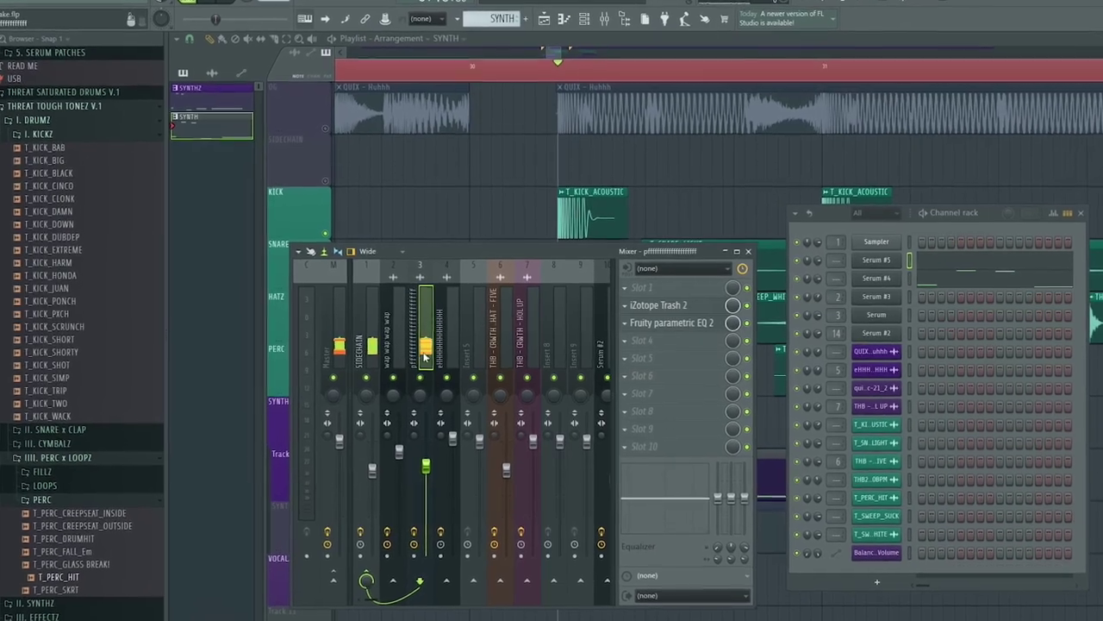
right_click(426, 345)
Step: Inspect the iZotope Trash 2 and Fruity parametric EQ 2 slots on the synth's mixer insert
mouse_move(491, 388)
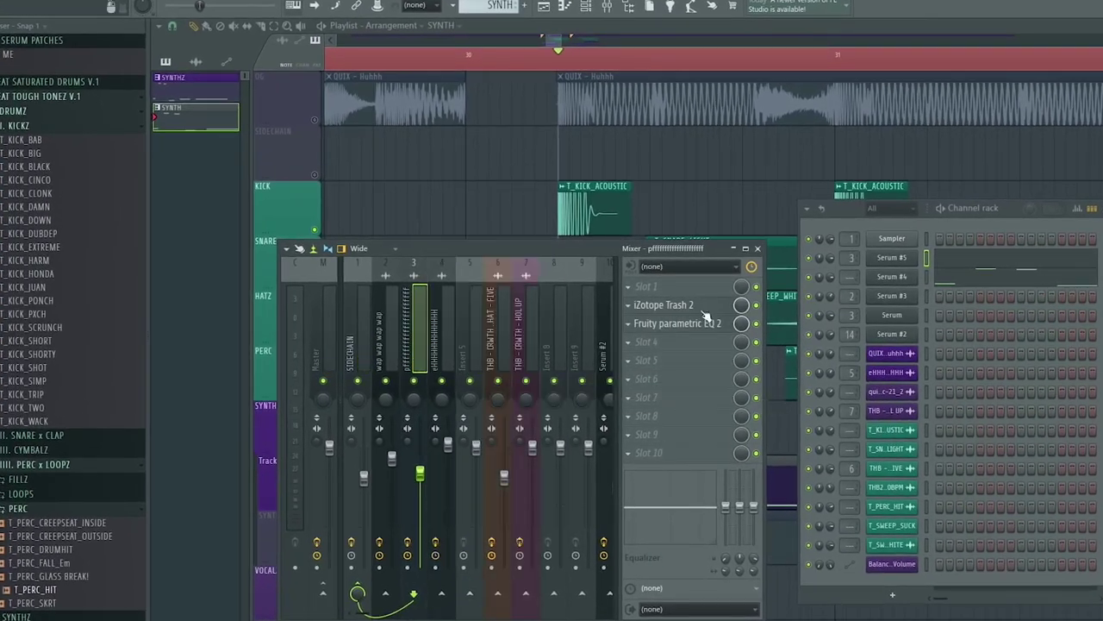
left_click(694, 306)
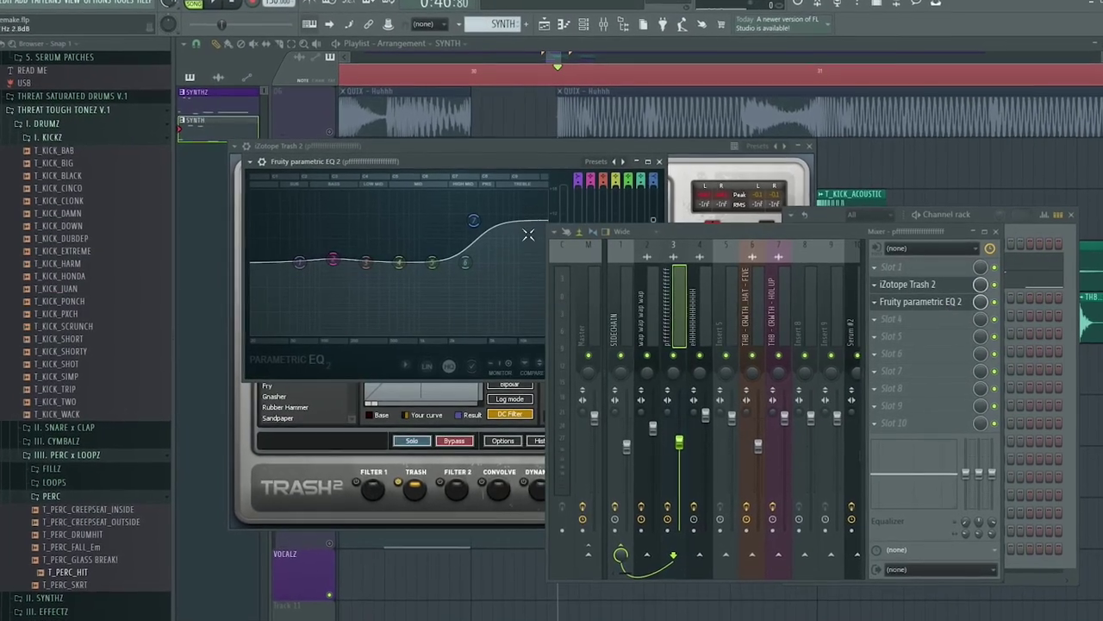
left_click_drag(529, 162, 546, 101)
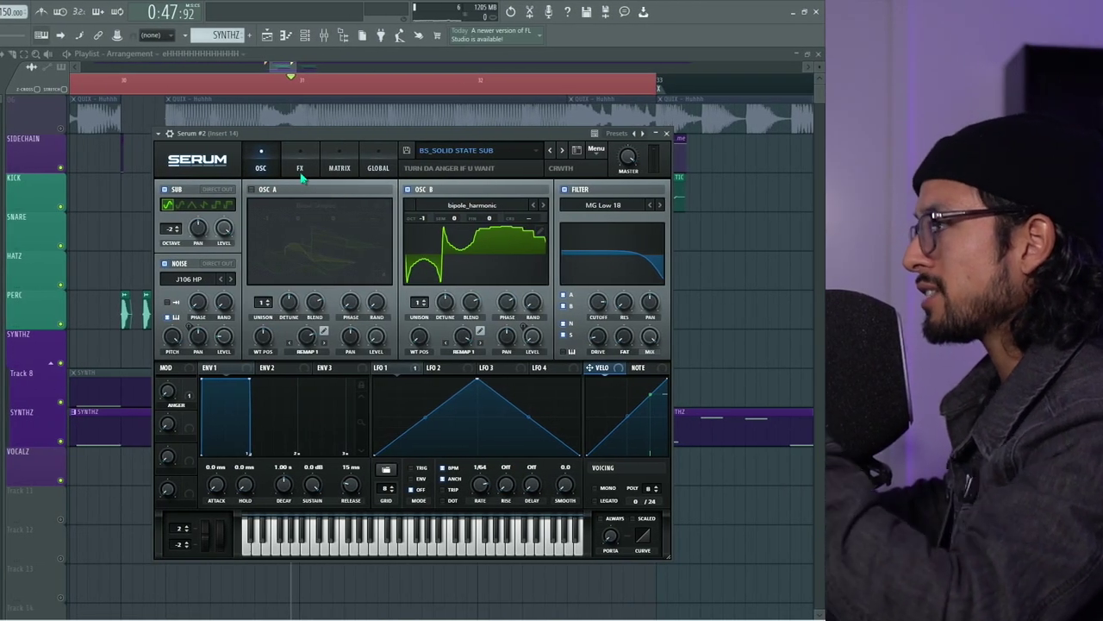
Step: Show Serum's FX tab to check the sub synth's effects rack
left_click(300, 169)
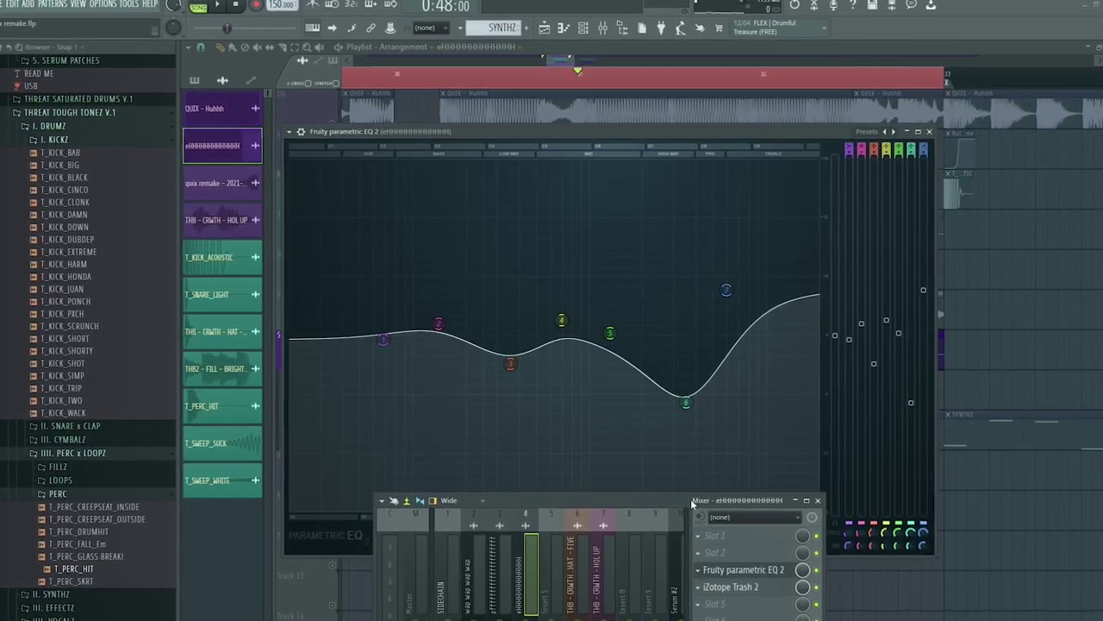
Step: Play the song and step through Trash 2's bands 1–3 on insert 4
key("space")
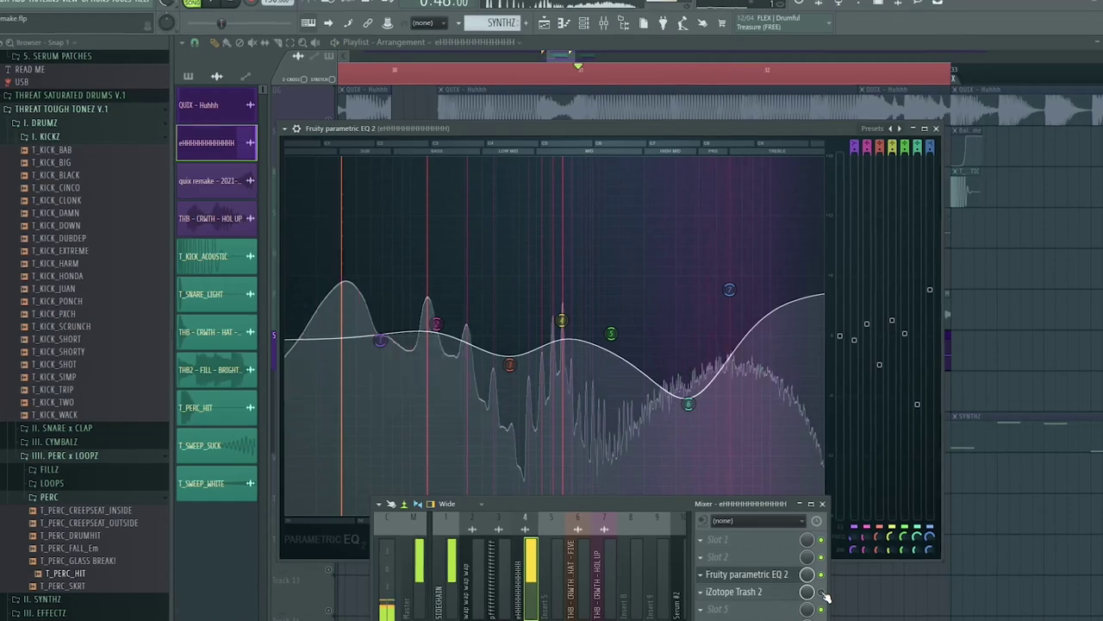
left_click(798, 593)
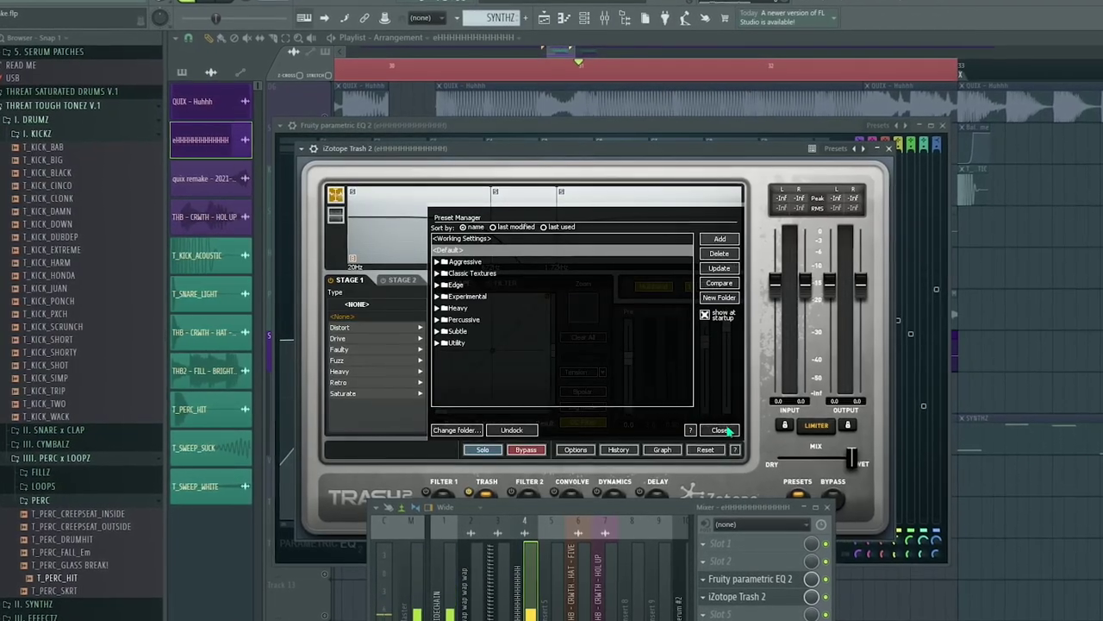
left_click(723, 446)
left_click(702, 286)
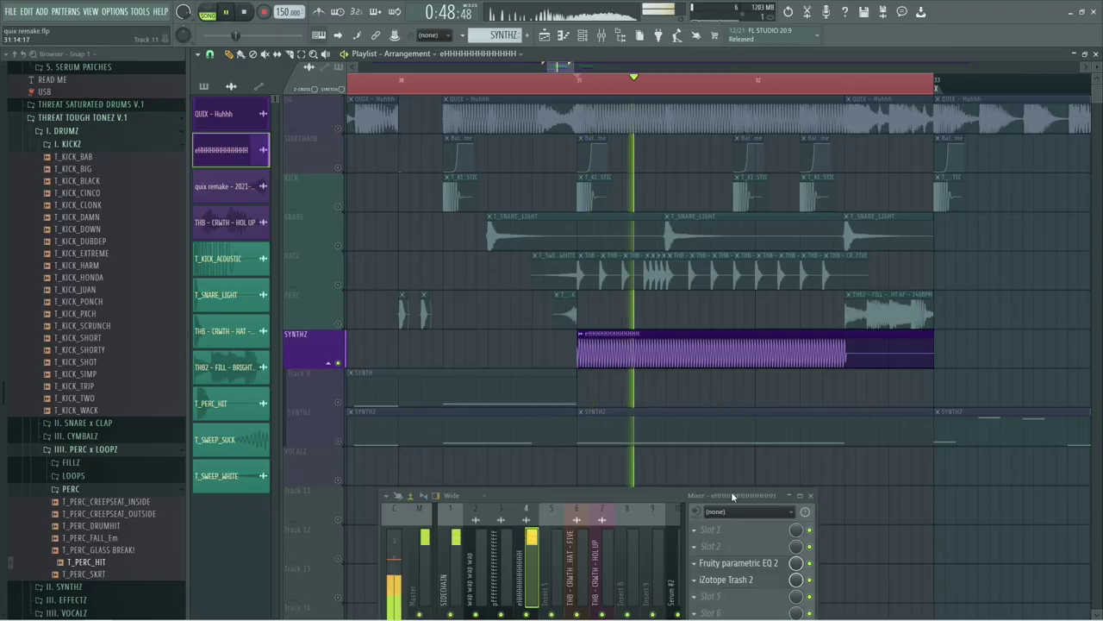
left_click_drag(731, 495, 752, 272)
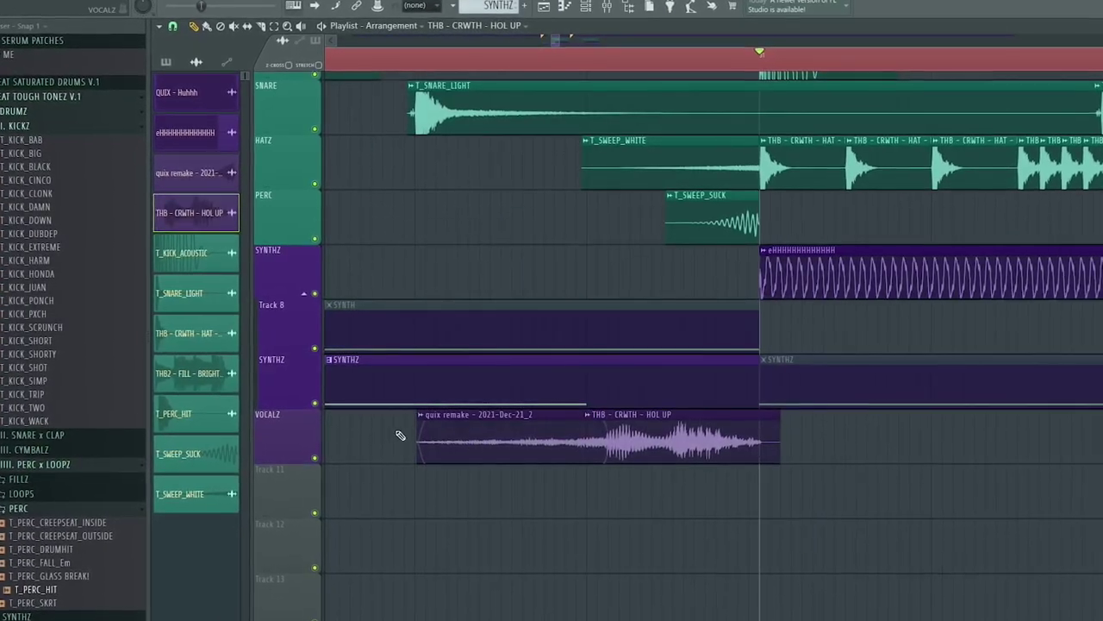
Step: Start playback from the ruler just before the quix remake and HOL UP vocal clips
left_click(408, 59)
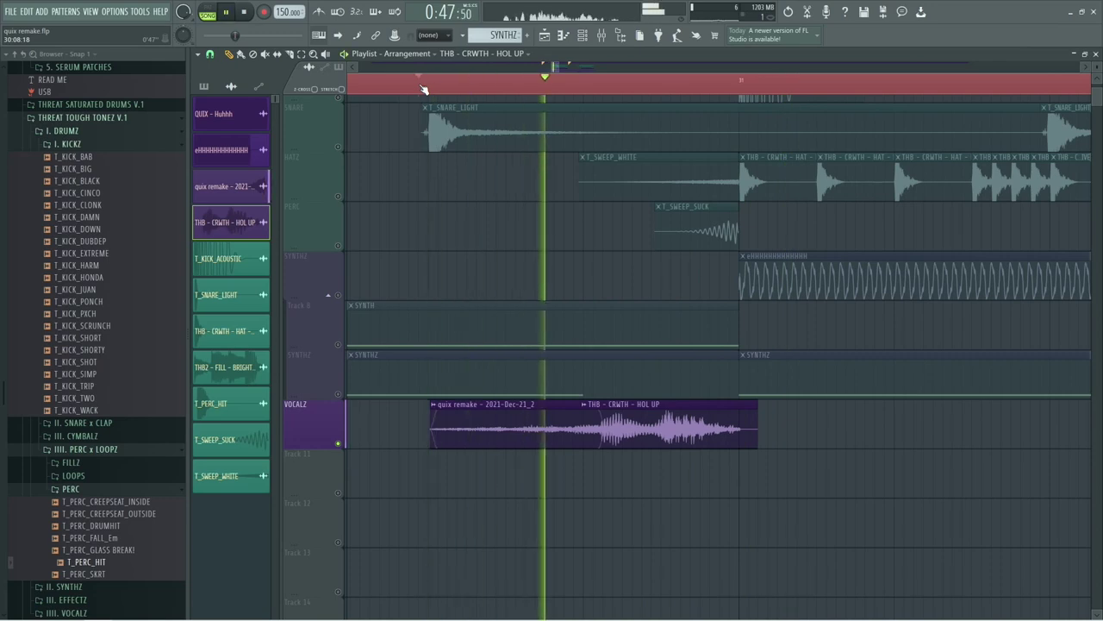